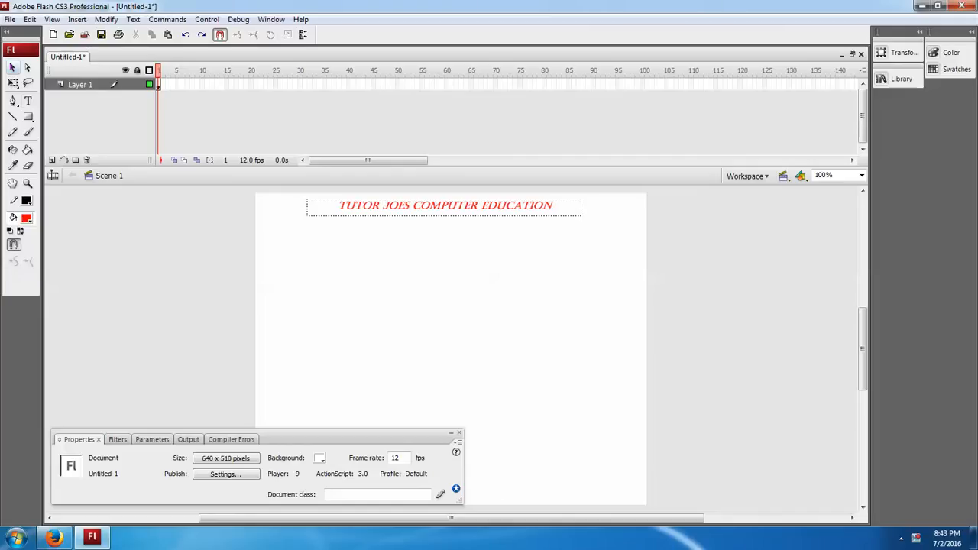
- Add a Static Text field about 202 px wide below the heading, containing the text "STATIC"
click(28, 101)
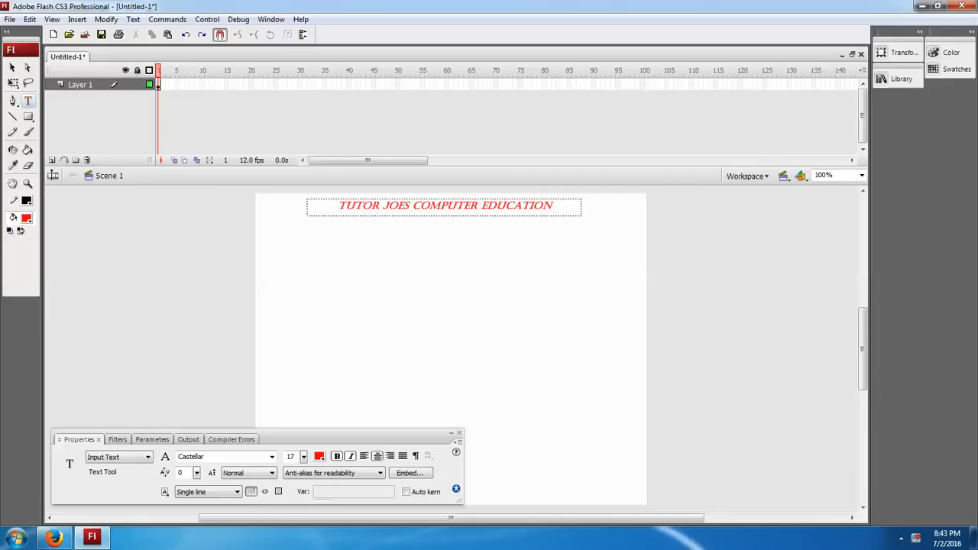
drag(299, 271, 423, 288)
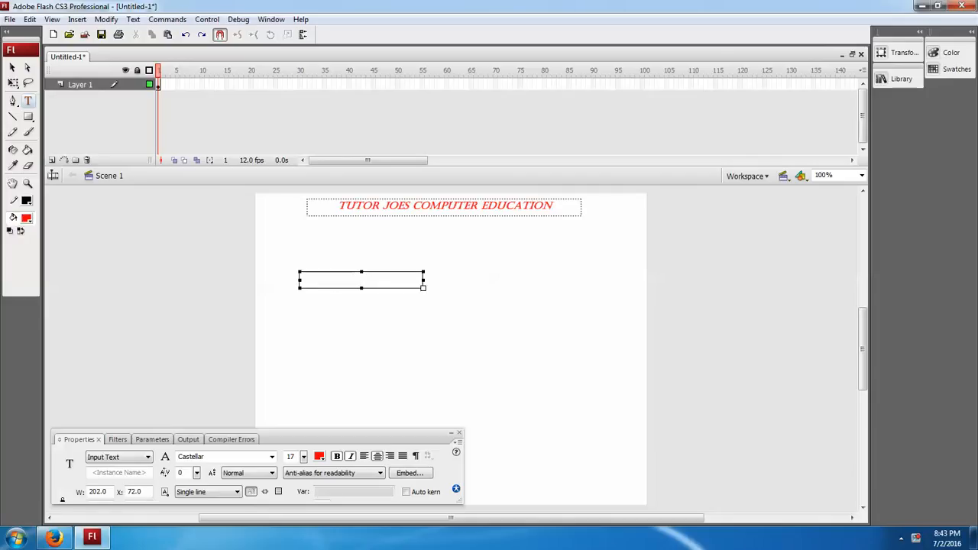
click(118, 457)
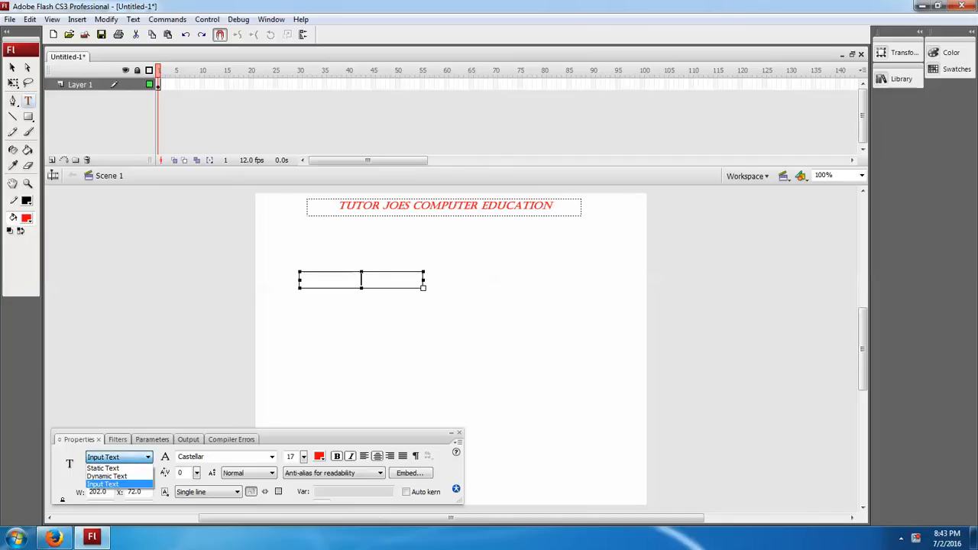
click(103, 469)
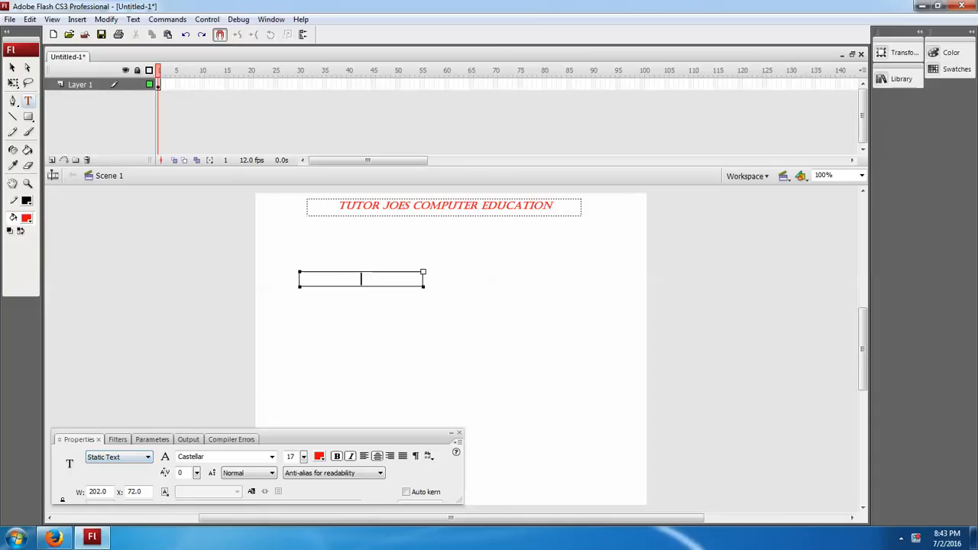
text(STATIC)
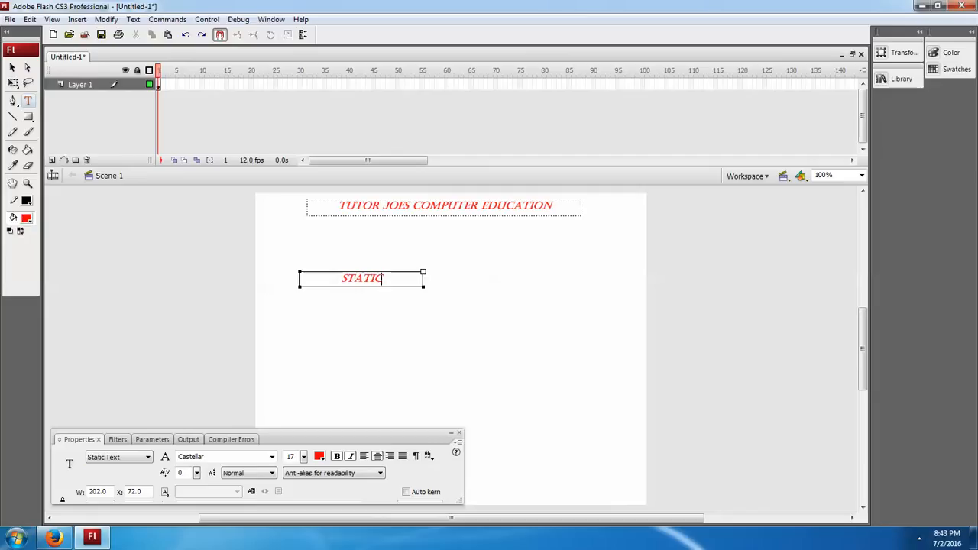
- Test the movie to preview the STATIC text, close the preview, and keep the field's type as Static Text
key(ctrl+Return)
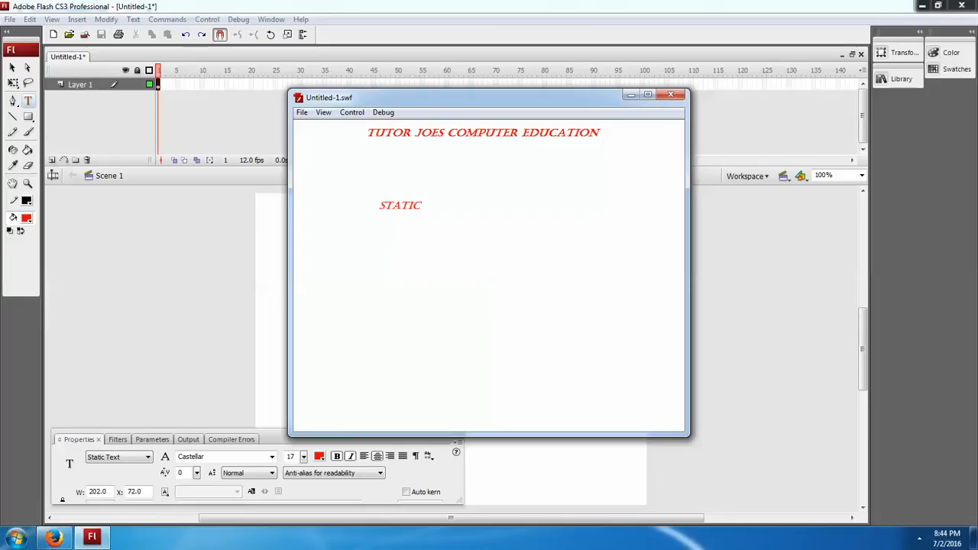
key(ctrl+w)
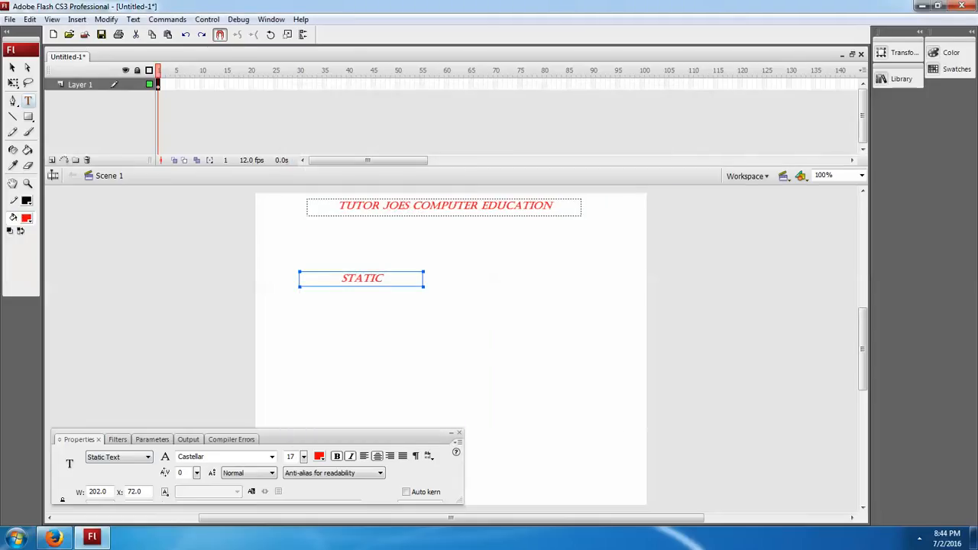
click(119, 457)
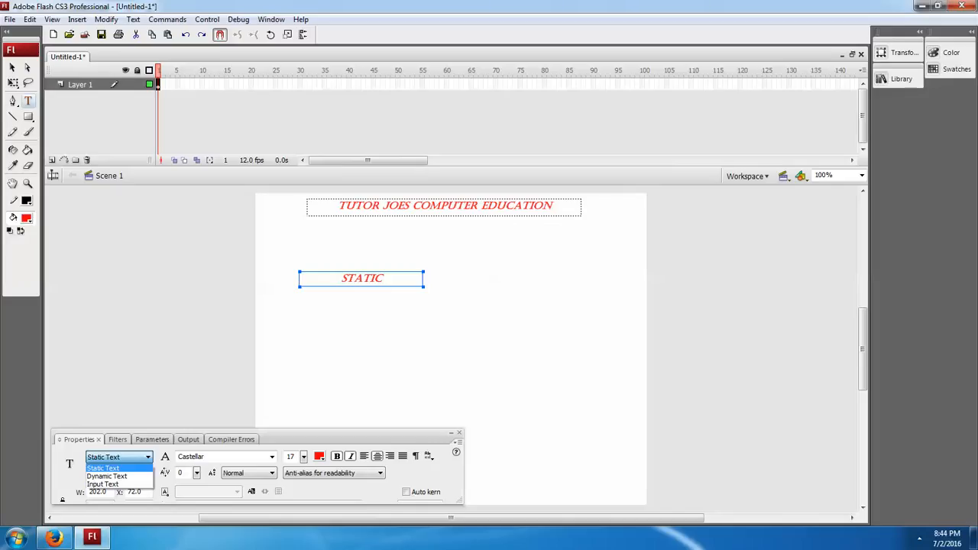
click(103, 468)
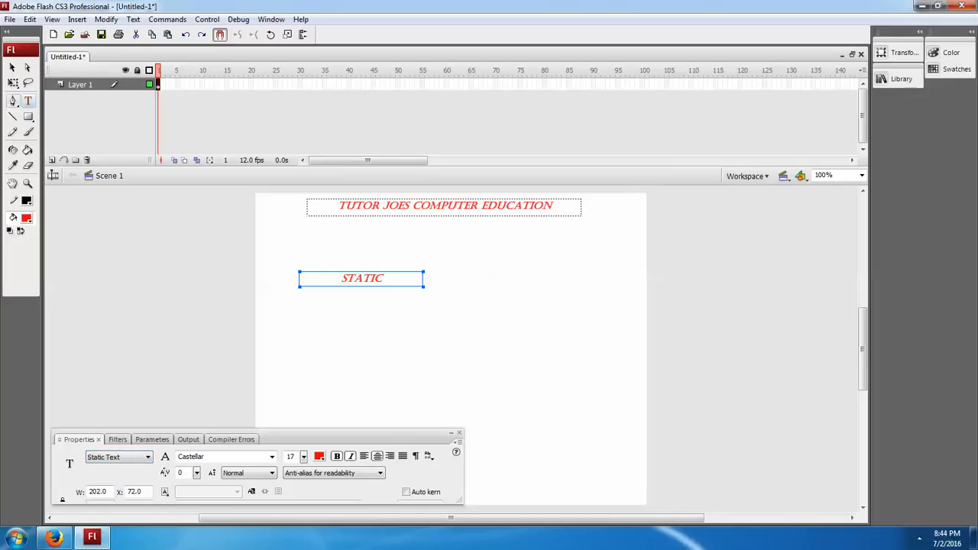
click(306, 325)
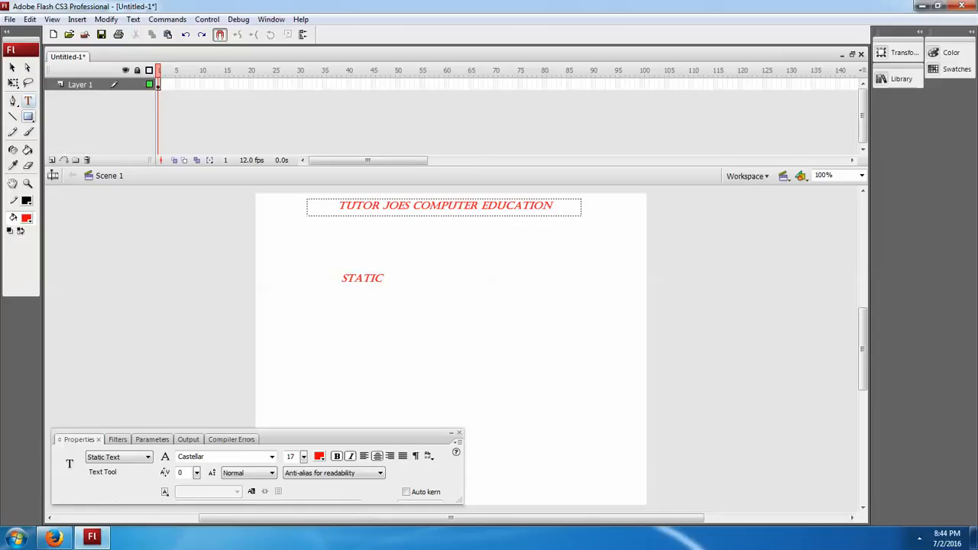
- Add a Dynamic Text field about 171 px wide below the STATIC text, with the instance name "txt"
drag(308, 294, 413, 310)
click(118, 457)
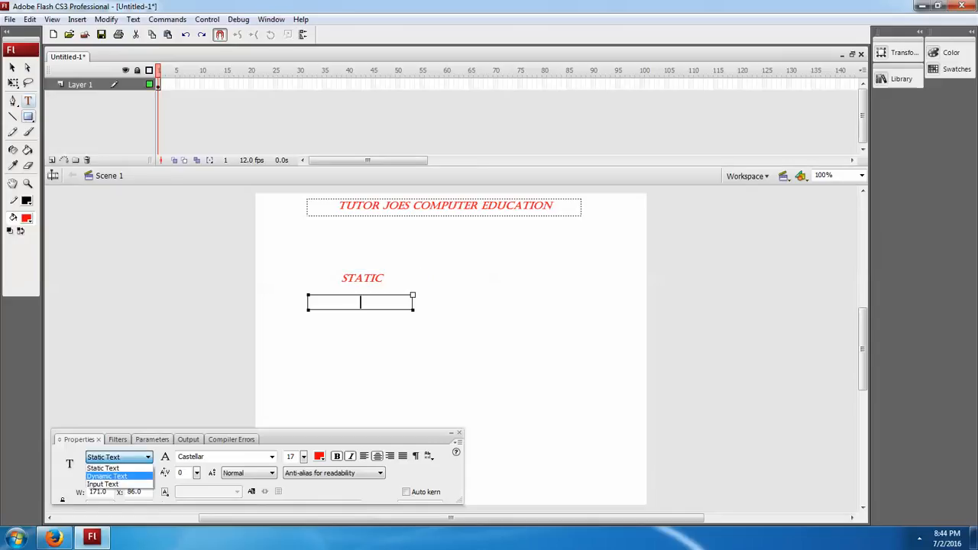
click(107, 475)
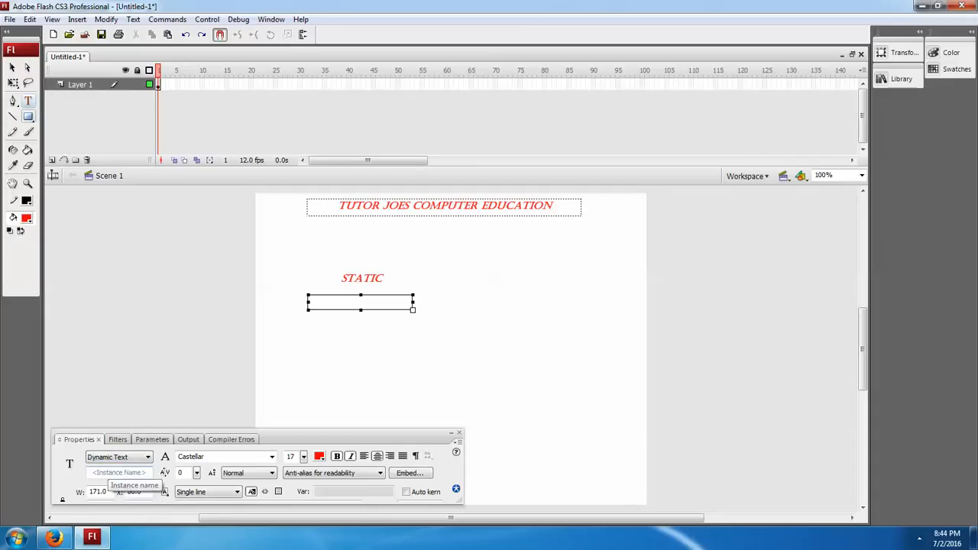
click(118, 472)
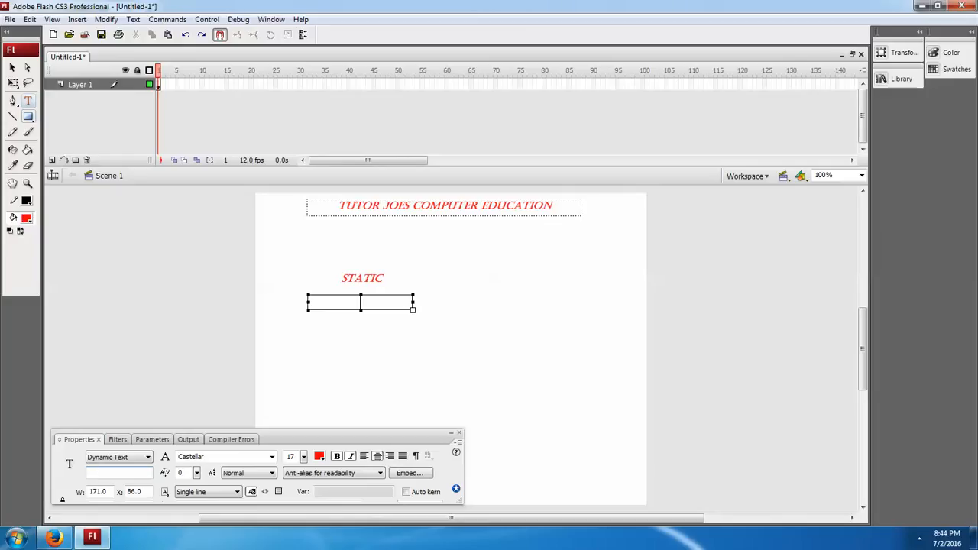
text(txt)
click(489, 336)
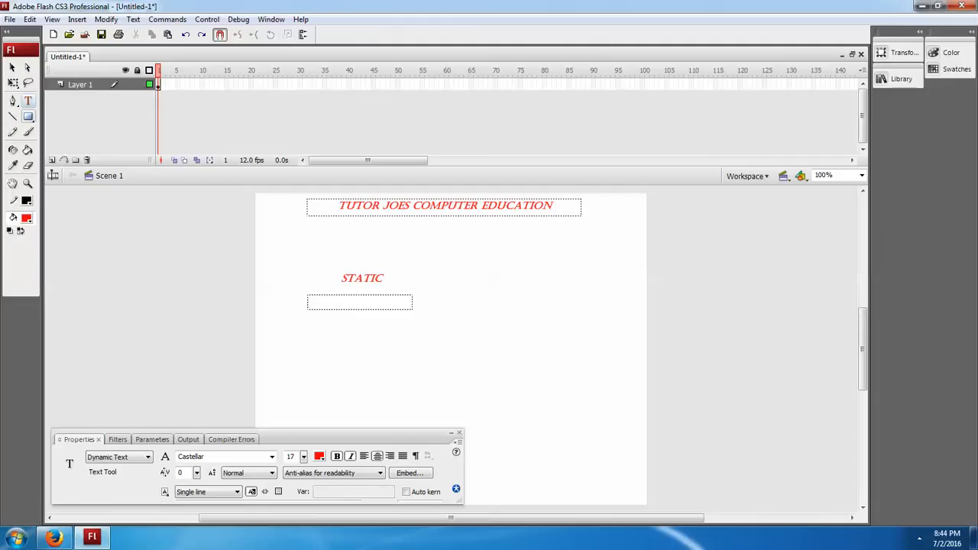
- Add the frame 1 script line txt.text="Dynamic"; to fill the dynamic text field
key(F9)
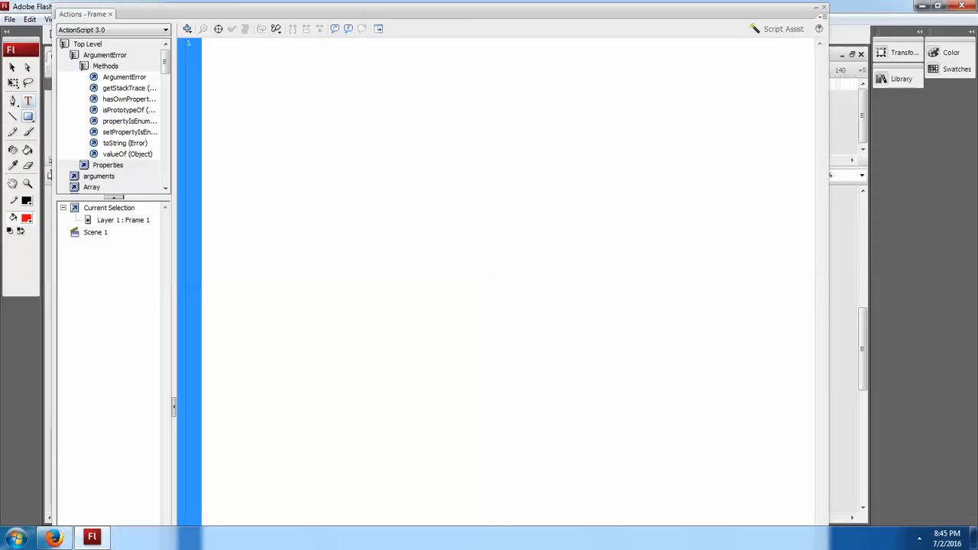
text(txt)
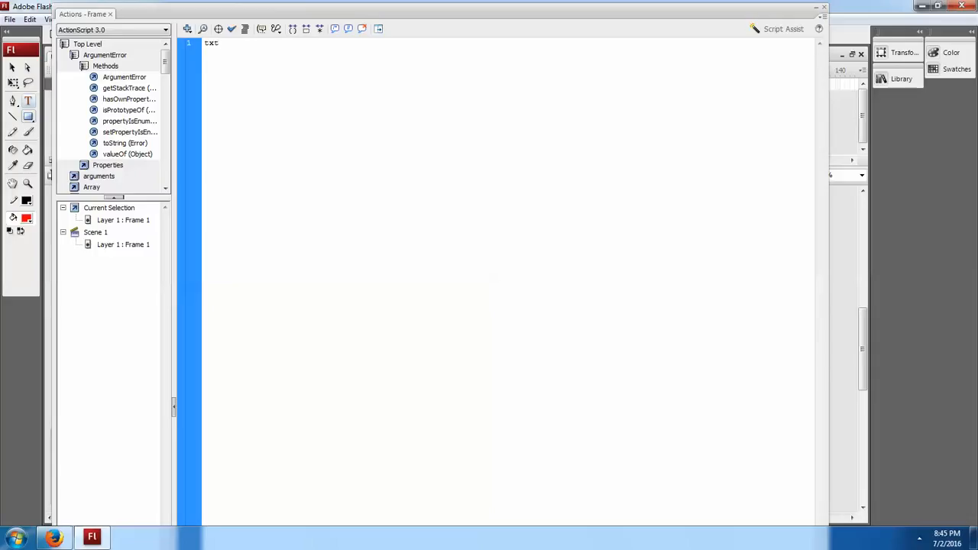
text(.text="Dynamic";)
- Test the movie, check that the dynamic text can be selected, and close the preview
key(ctrl+Return)
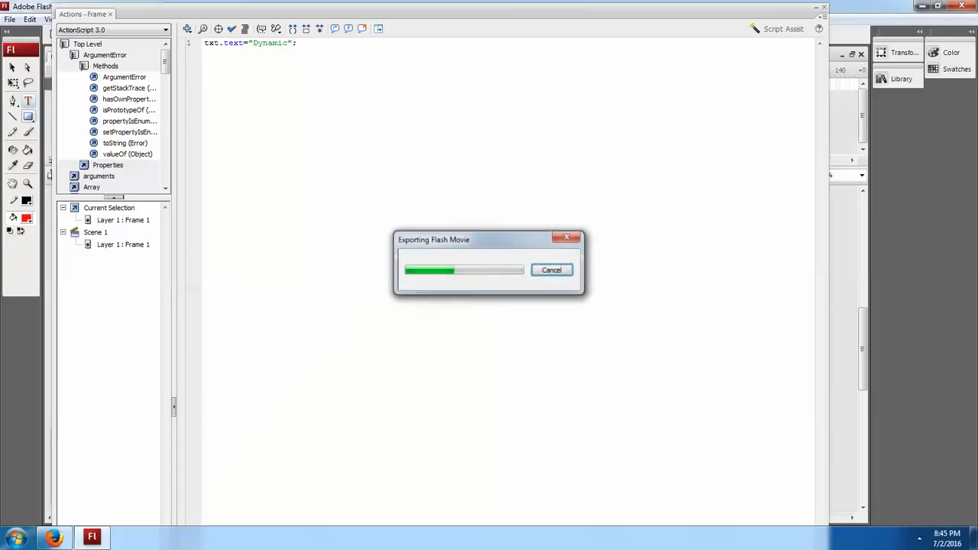
drag(395, 228, 367, 228)
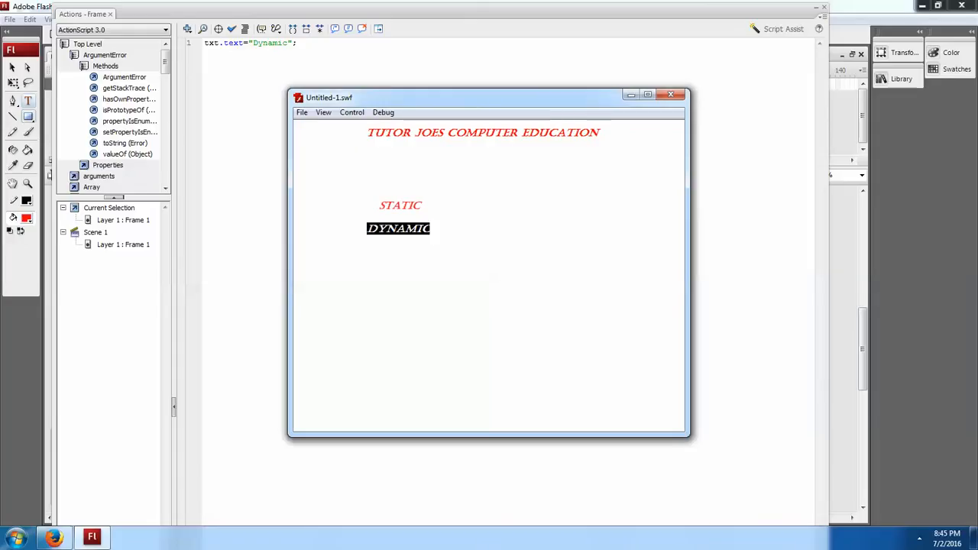
click(671, 95)
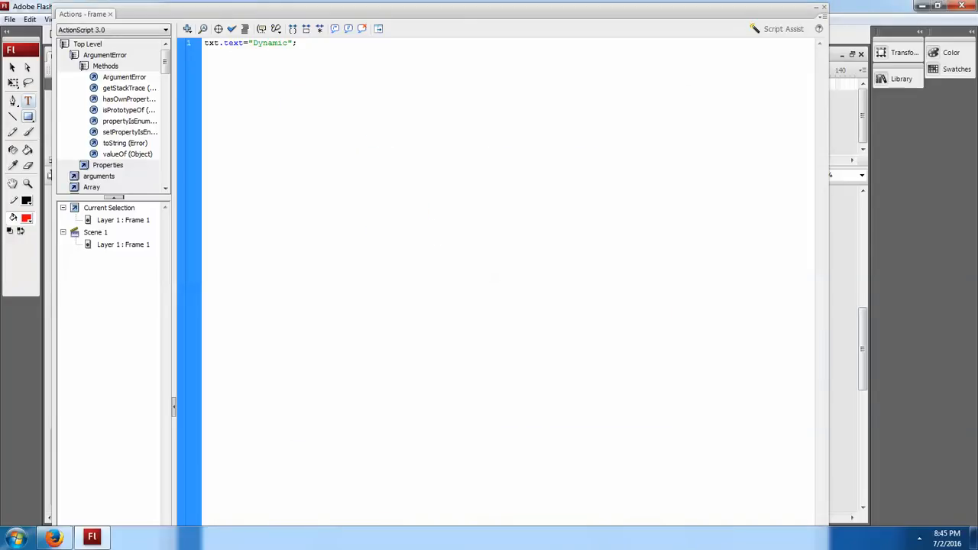
- Add a second script line storing the dynamic field's content in a variable: var str:String=txt.text;
key(Return)
text(var str:)
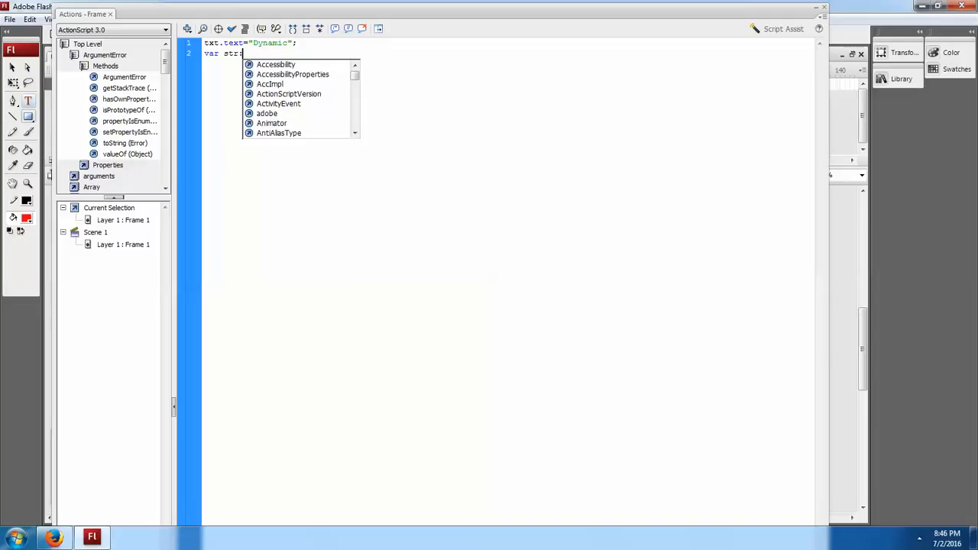
text(Str)
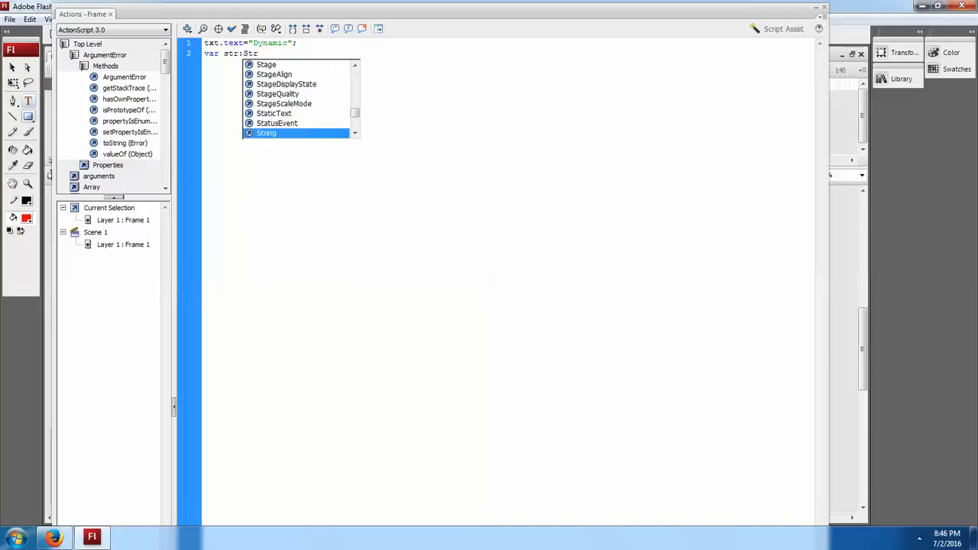
key(Return)
text(=)
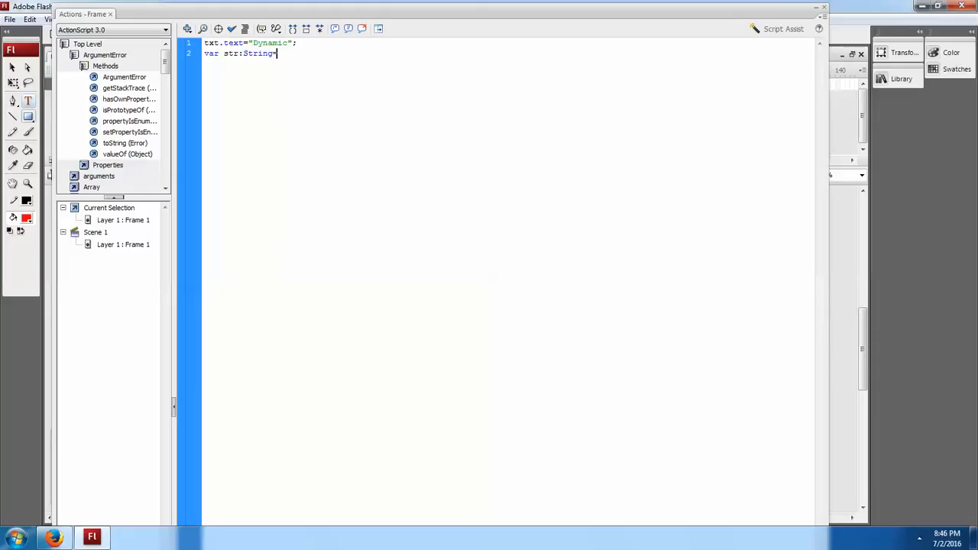
text(txt.text;)
double_click(285, 53)
click(232, 54)
- Add a third script line that outputs the variable: trace(str);
key(Return)
text(trace(str)
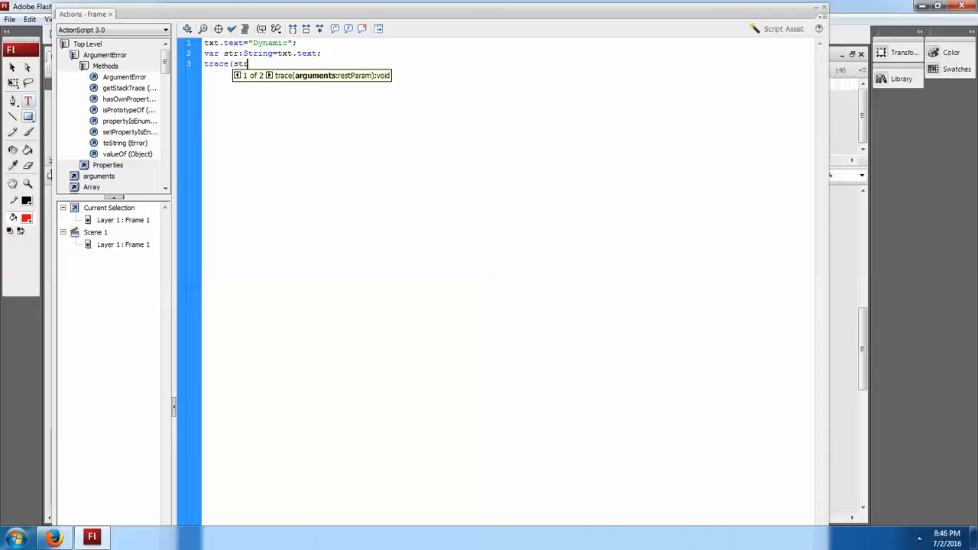
text())
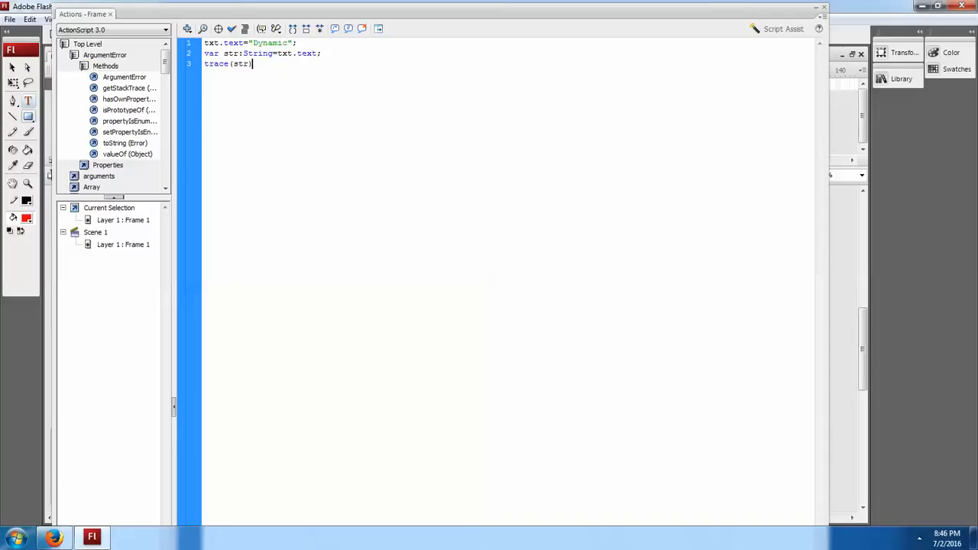
text(;)
- Test the movie, examine the traced text in the output, and close both the output and the preview
key(ctrl+Return)
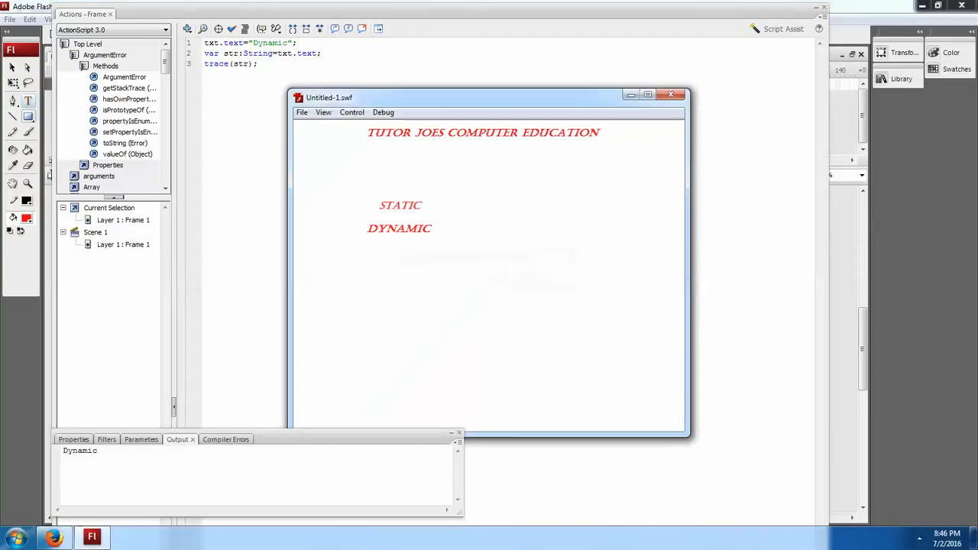
drag(100, 451, 63, 451)
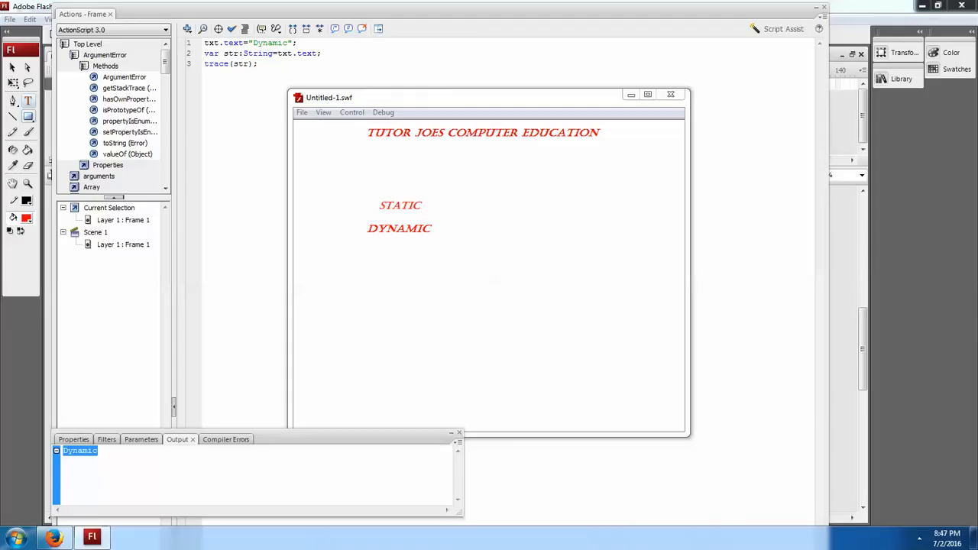
click(460, 433)
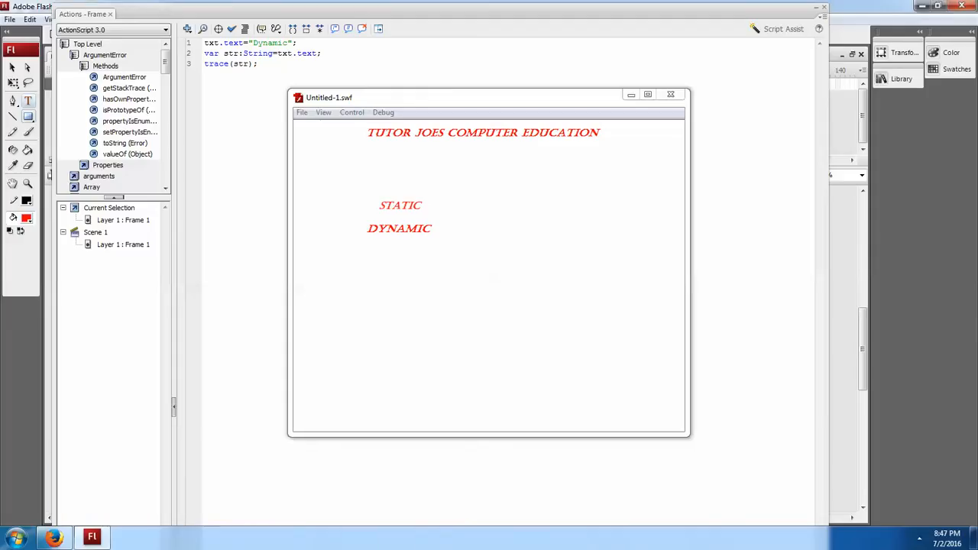
click(670, 94)
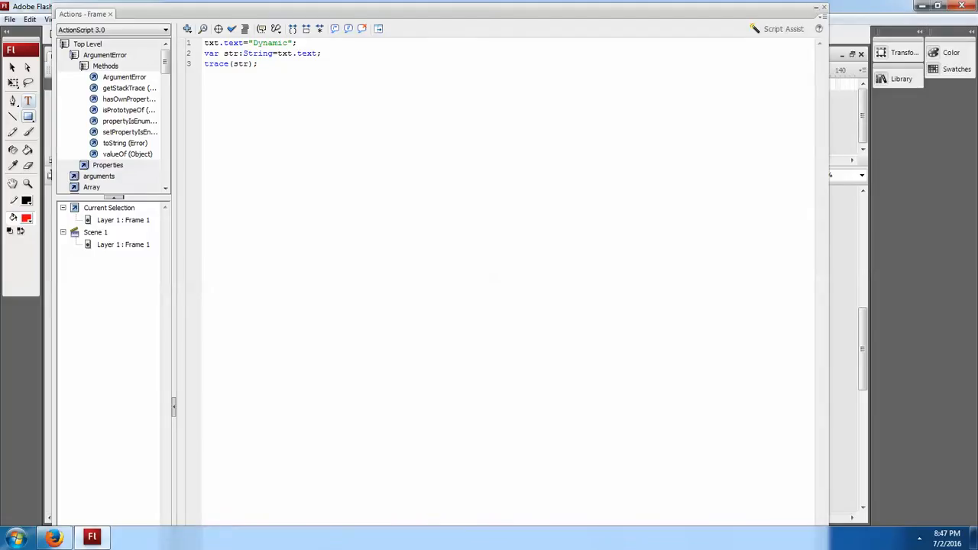
- Return to the stage, draw another text field about 179 px wide below the dynamic one, and nudge it down 8 px
key(F9)
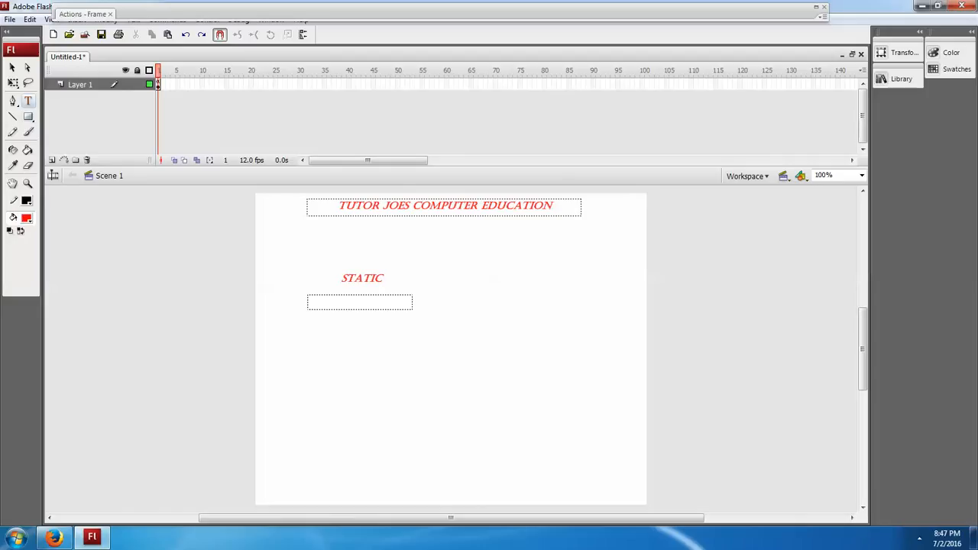
drag(362, 326, 418, 324)
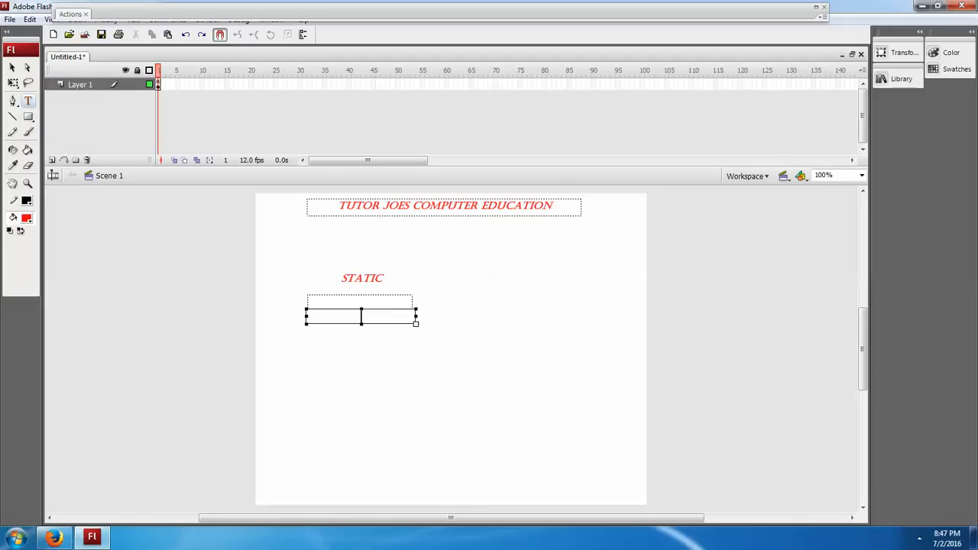
click(13, 83)
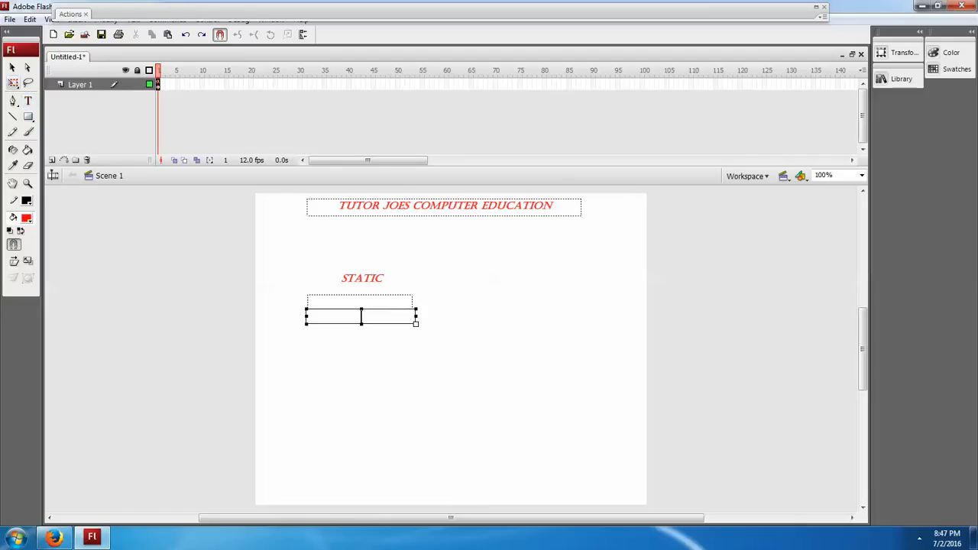
key(Down)
key(Down)
key(Down)
key(Down)
key(Down)
key(Down)
key(Down)
key(Down)
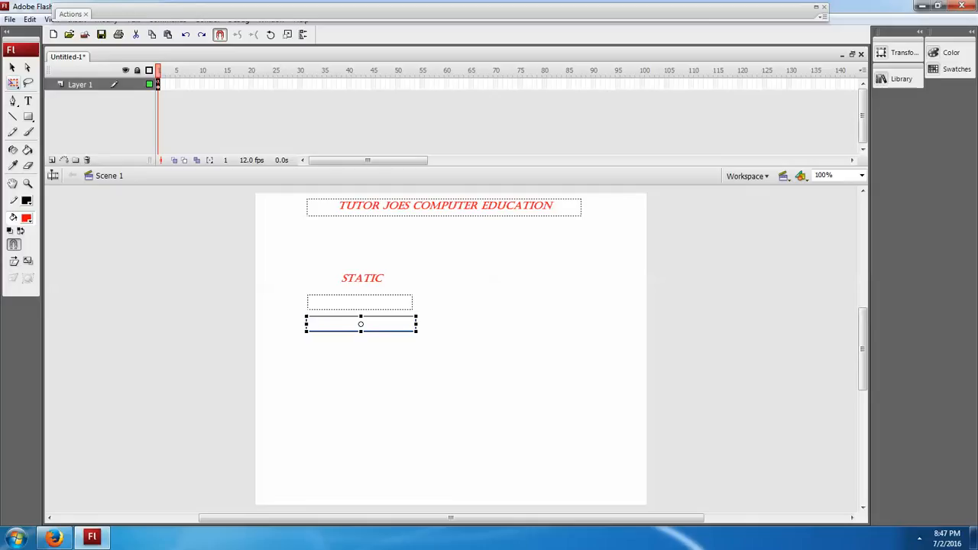
- Change the type of the new lowest text field to Input Text
key(ctrl+F3)
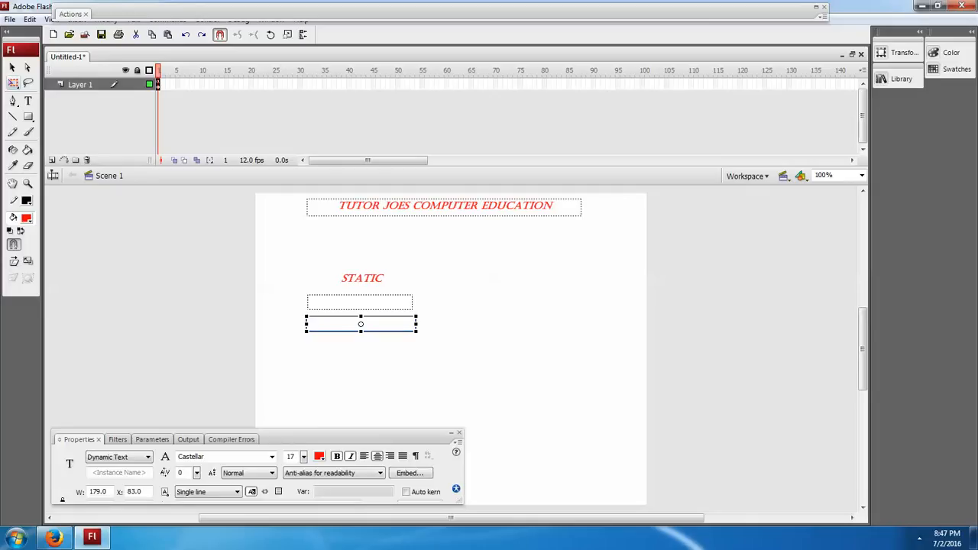
click(119, 457)
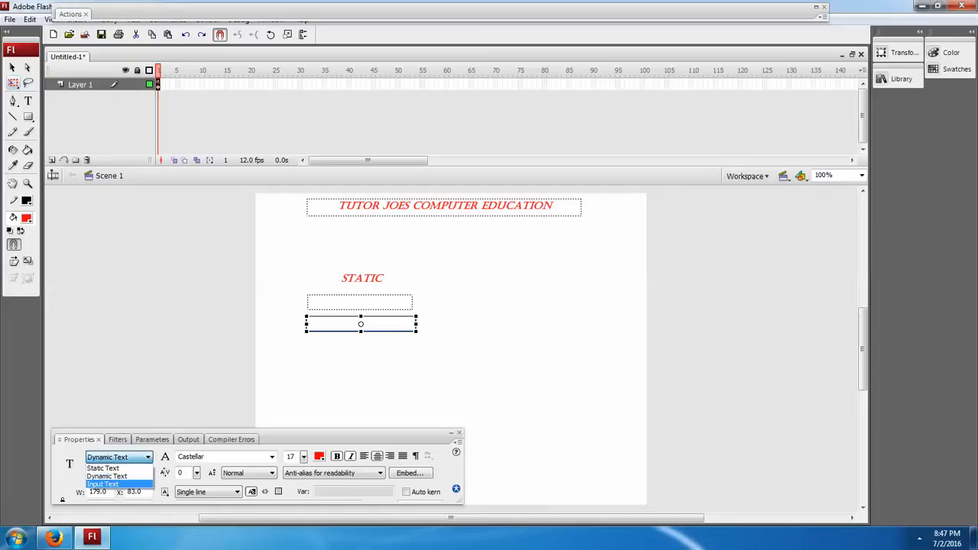
click(103, 484)
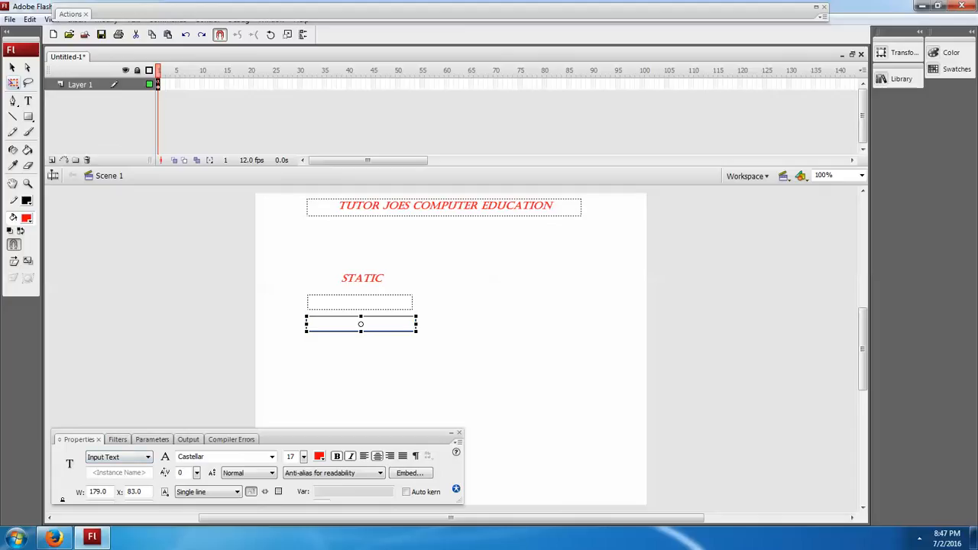
- Give the lowest, input-type text field the instance name txt1
click(90, 472)
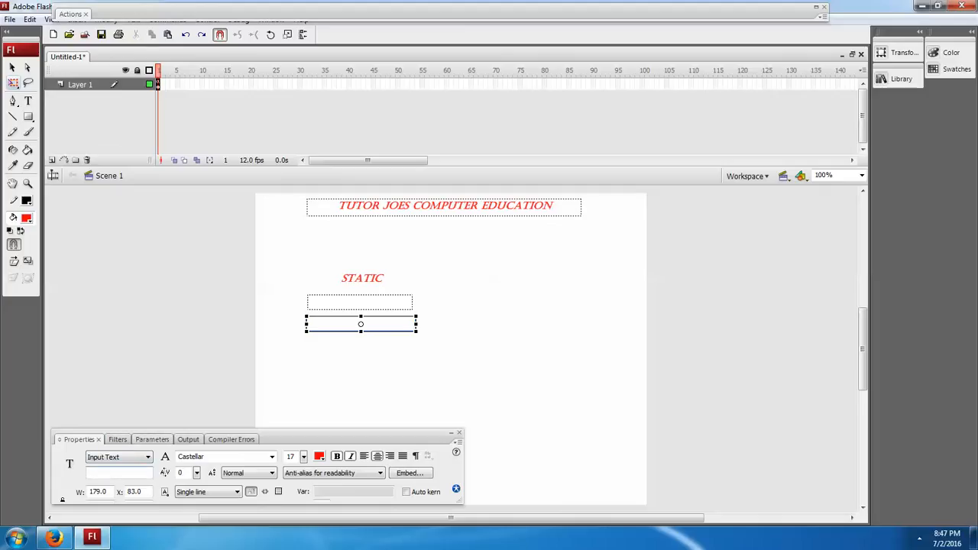
text(txt1)
- Test the movie, try entering and erasing sample text in the input field, and close the preview
key(ctrl+Return)
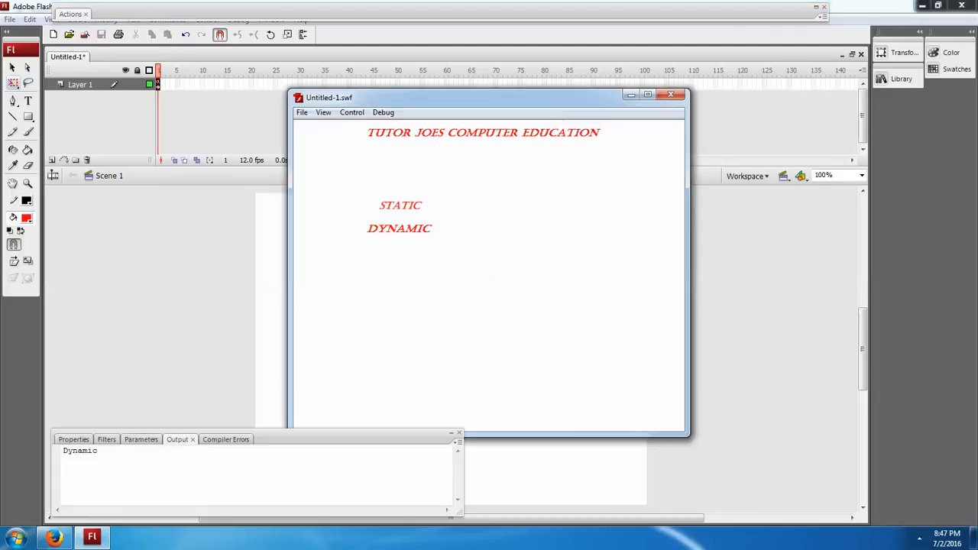
text(SDFSDAFAFSD)
key(BackSpace)
key(BackSpace)
key(BackSpace)
key(BackSpace)
key(BackSpace)
key(BackSpace)
key(BackSpace)
key(BackSpace)
key(BackSpace)
key(BackSpace)
key(BackSpace)
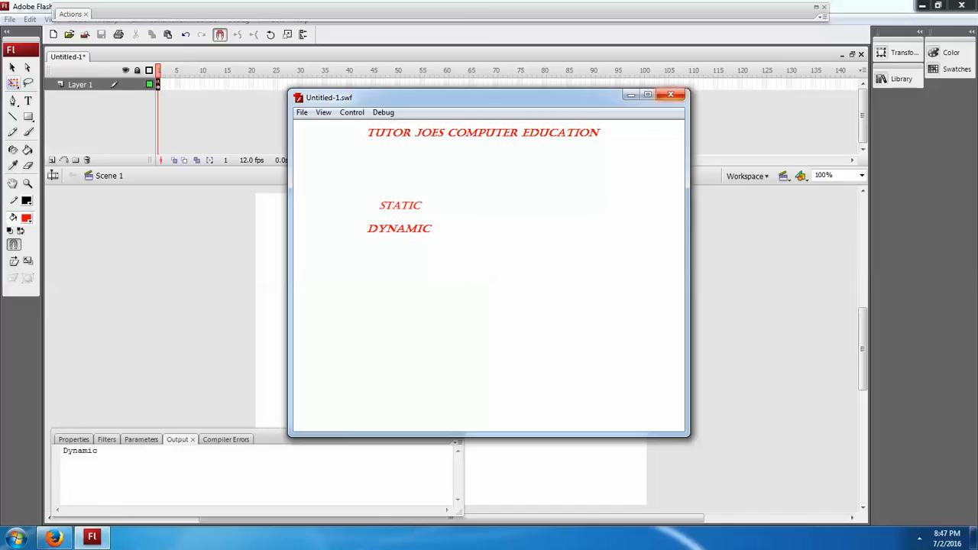
click(670, 94)
- Review the script on frame 1 of Layer 1, return to the stage, and undo the selection of all its text fields
key(F9)
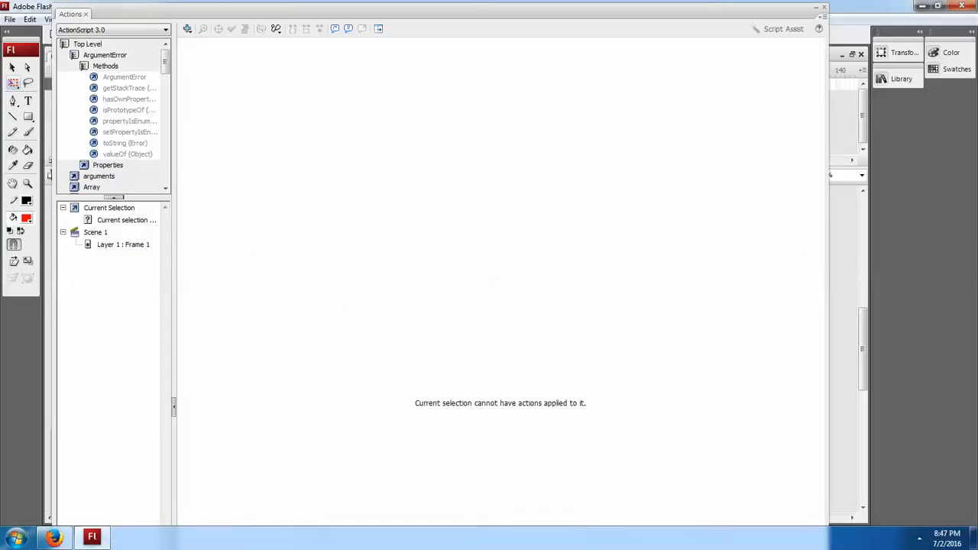
click(123, 243)
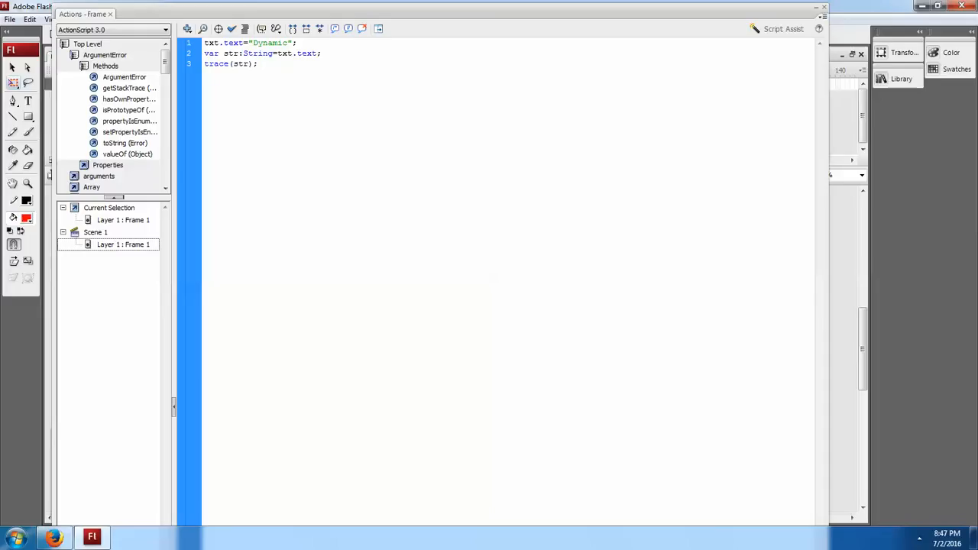
click(823, 7)
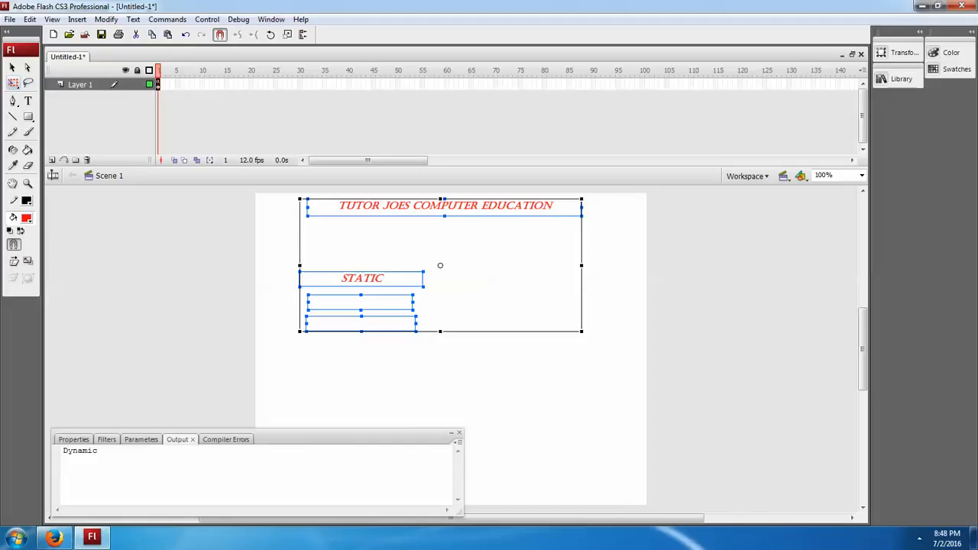
key(ctrl+z)
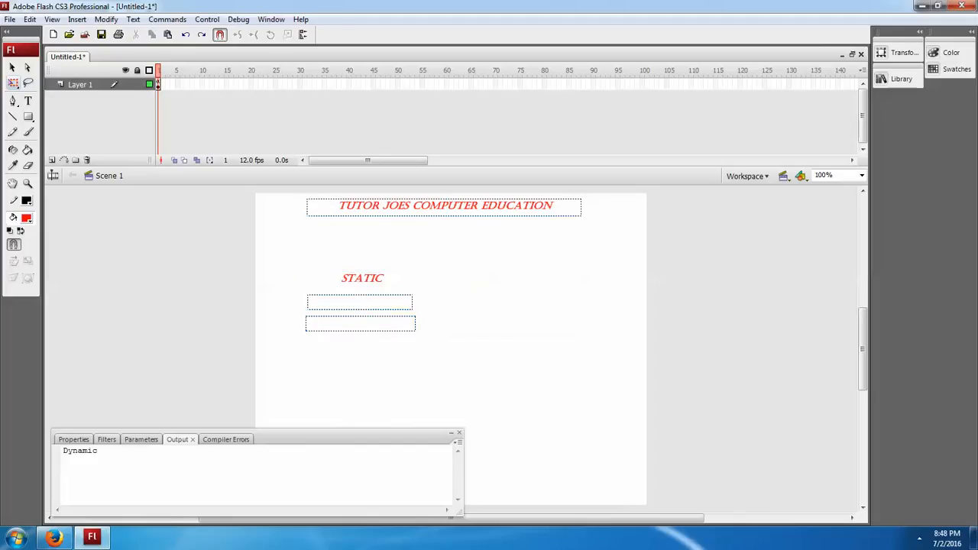